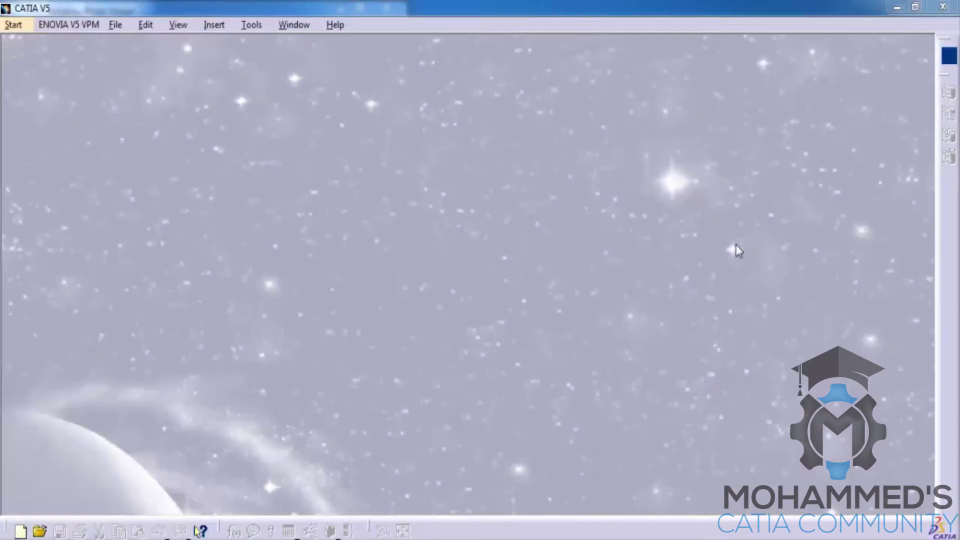
Step: Create a new Part document
click(116, 25)
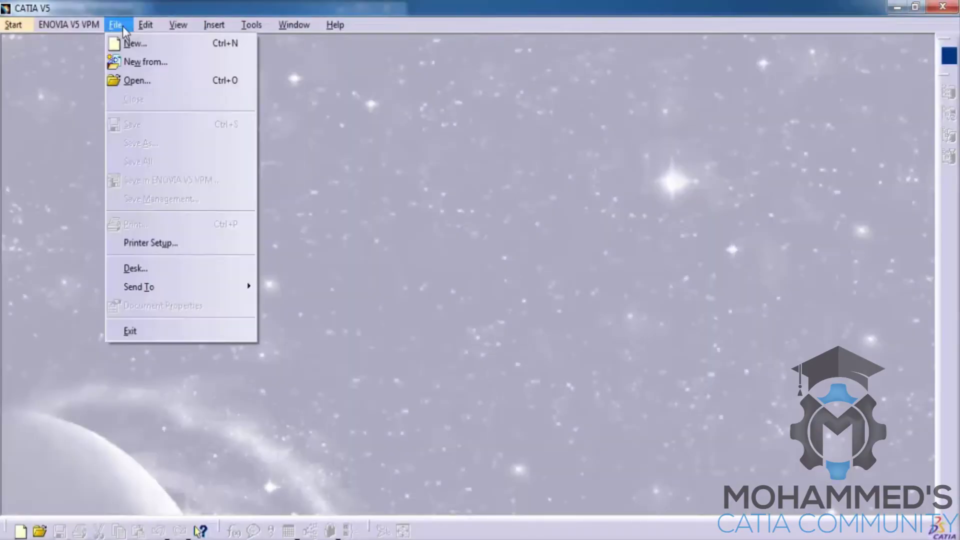
click(125, 41)
scroll(824, 429, down, 2)
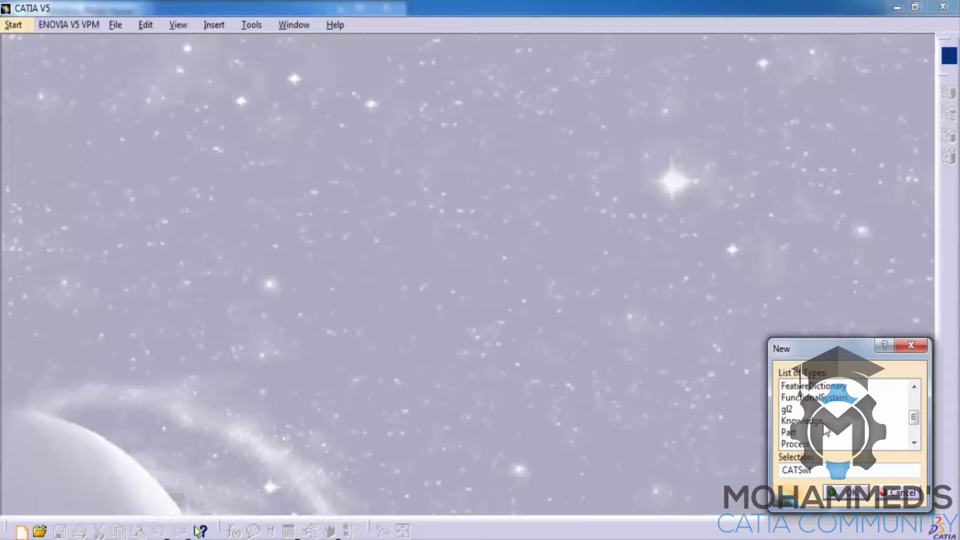
double_click(790, 432)
key(Return)
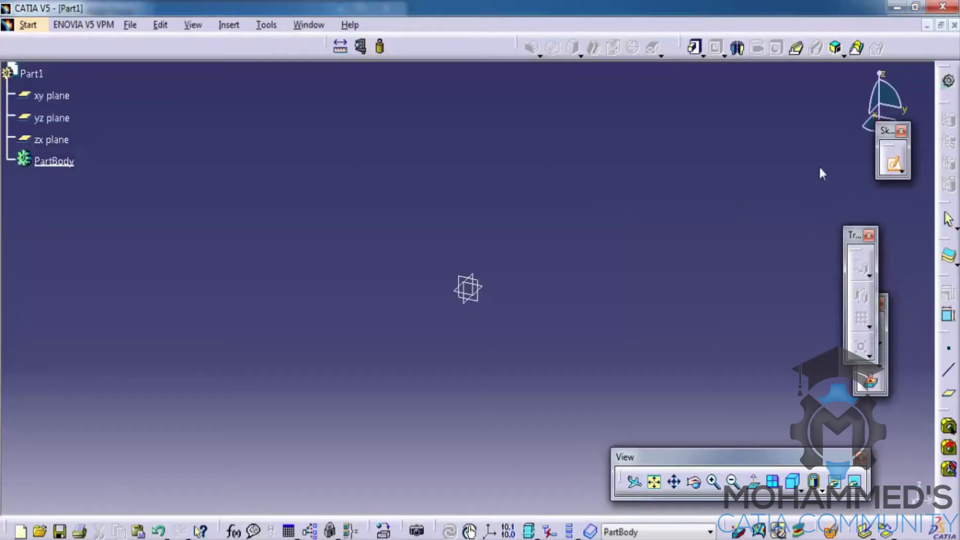
Step: Sketch a rectangle enclosing the origin on the yz plane, and exit the sketch
click(483, 302)
click(893, 164)
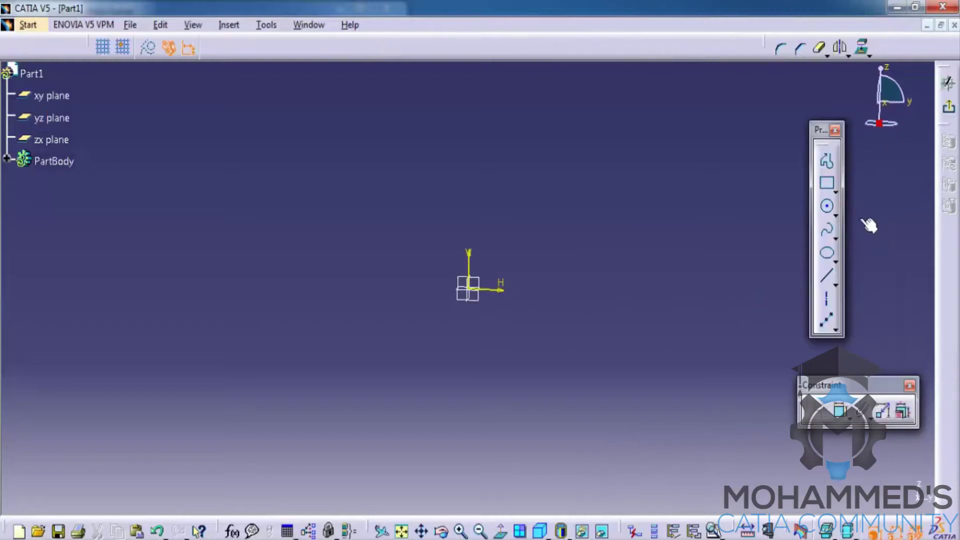
click(828, 185)
click(348, 170)
click(615, 441)
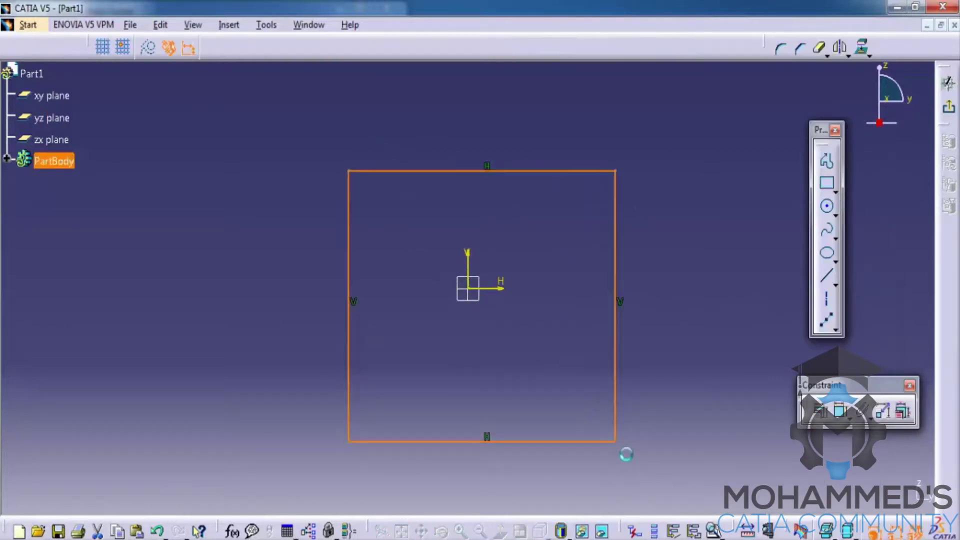
click(948, 83)
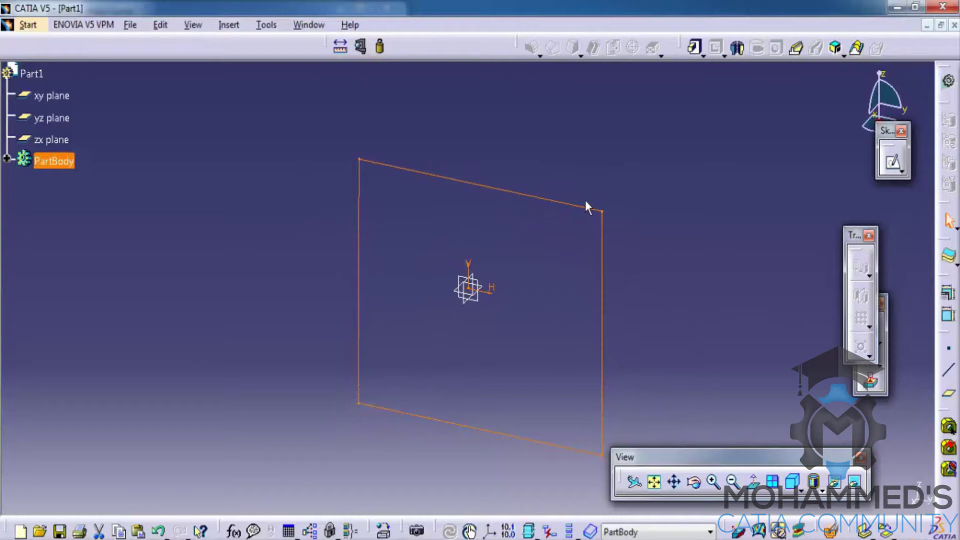
Step: Pad the rectangle sketch to a length of 20 mm
click(690, 50)
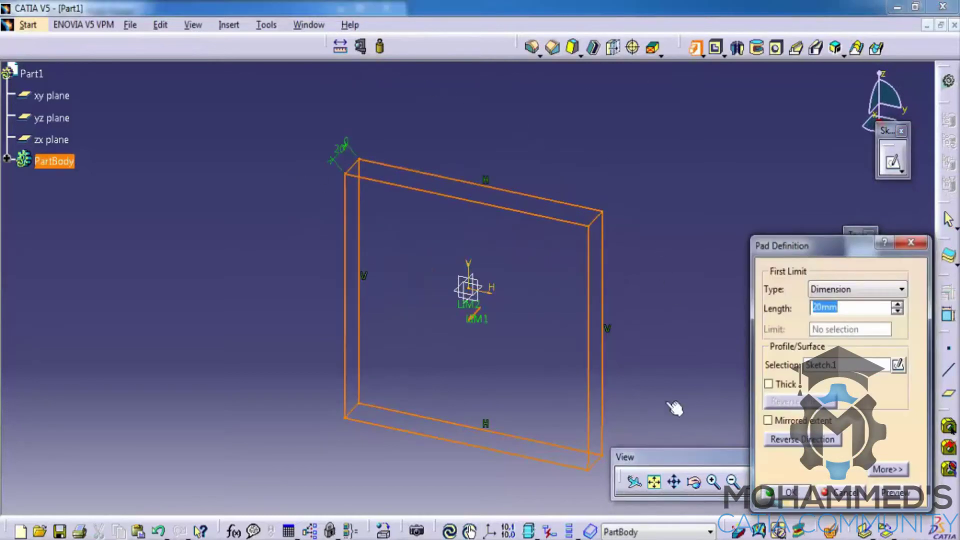
click(790, 493)
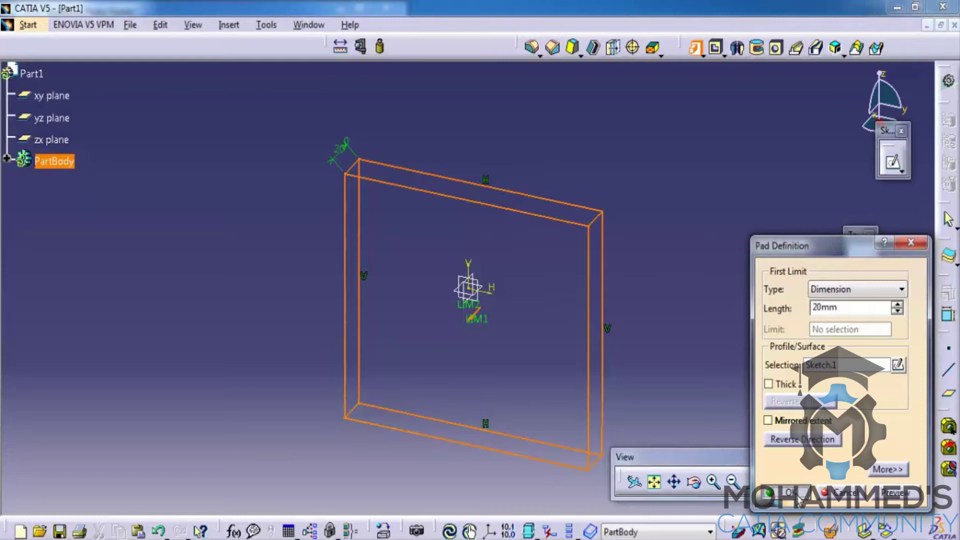
middle_drag(518, 285, 595, 259)
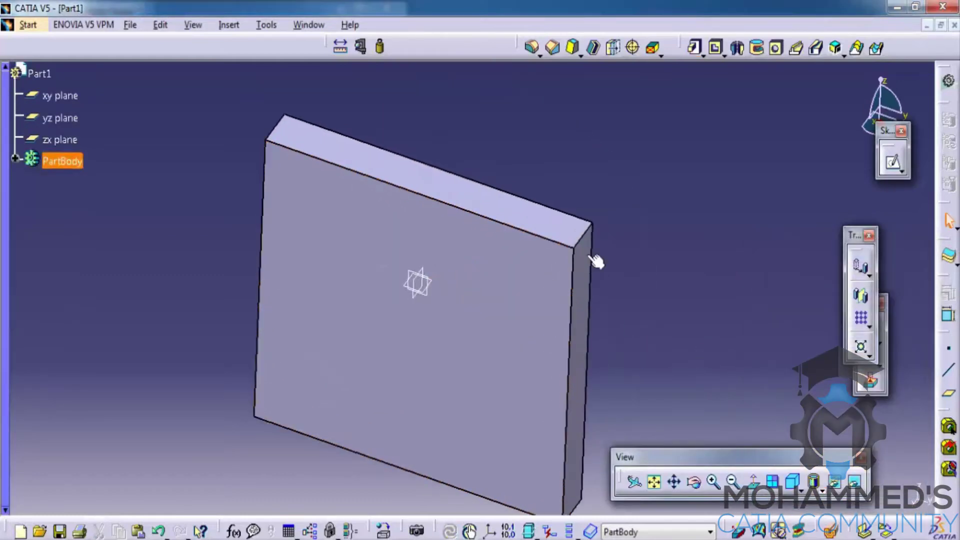
Step: Apply a 10 mm edge fillet to the short edge across the thickness at one upper corner of the plate
middle_drag(534, 205, 515, 247)
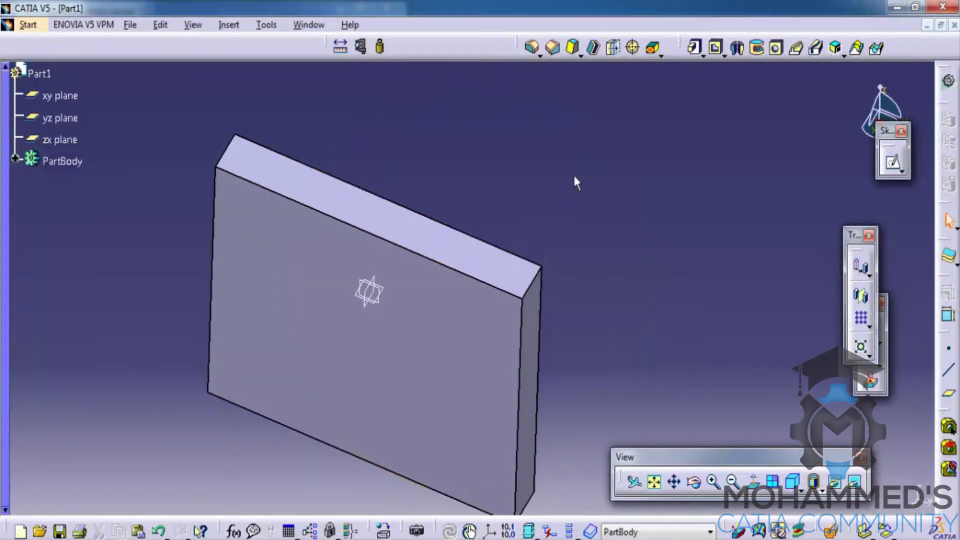
click(533, 48)
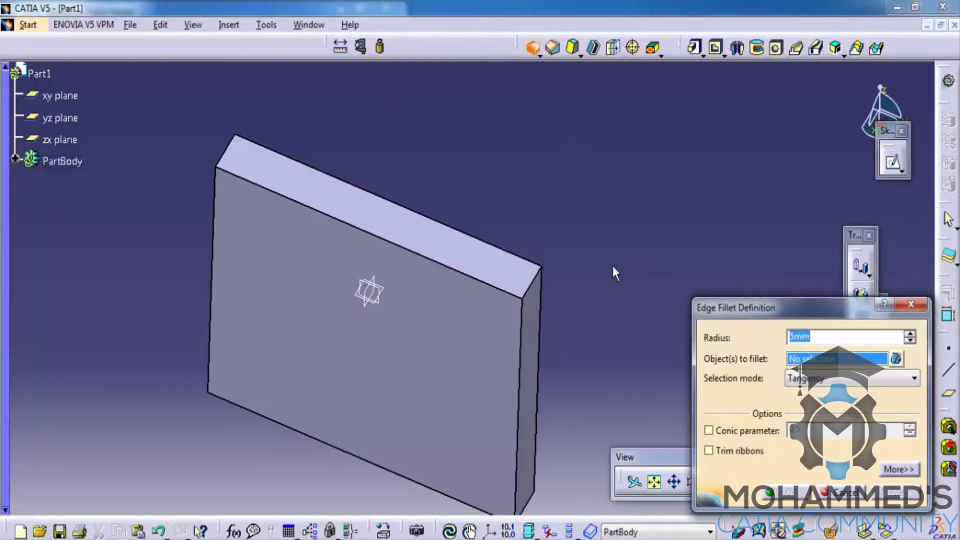
click(532, 293)
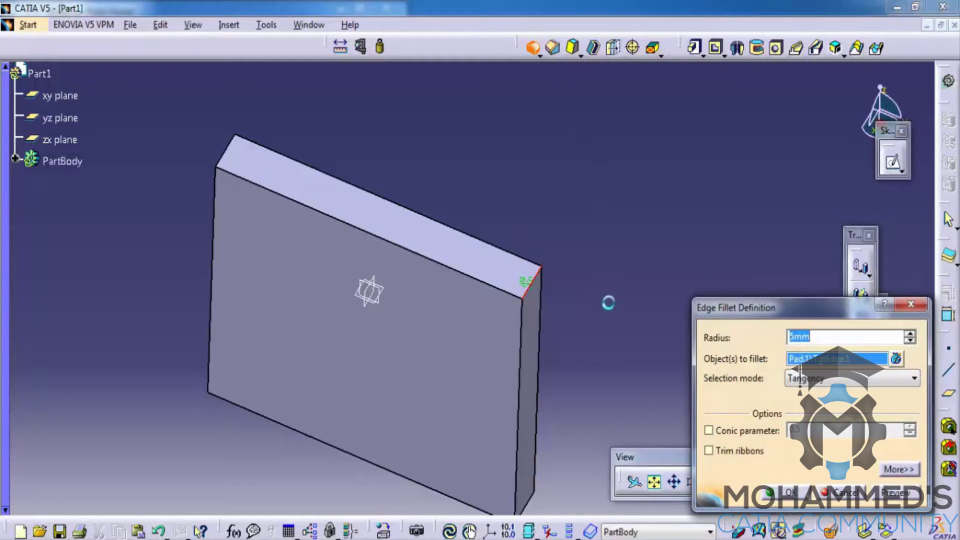
middle_drag(608, 302, 546, 208)
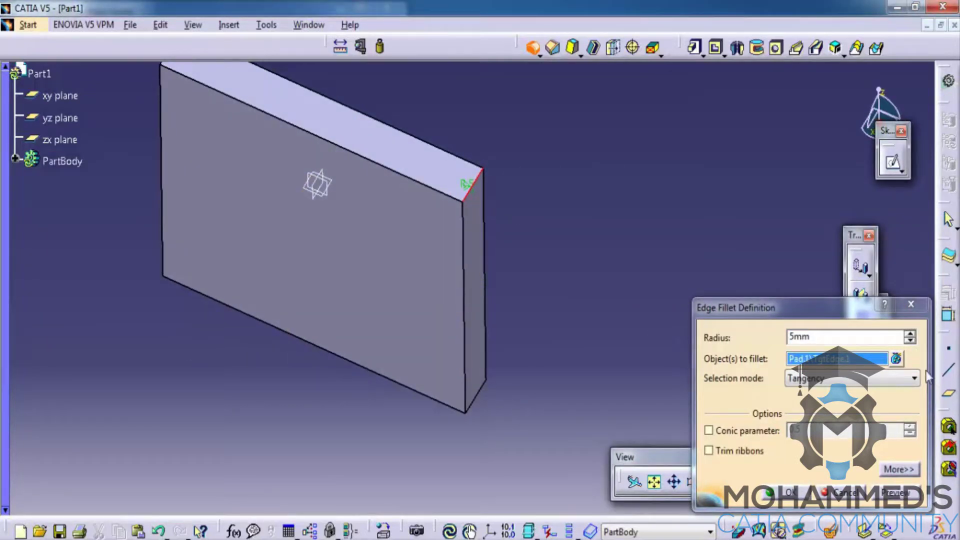
click(848, 342)
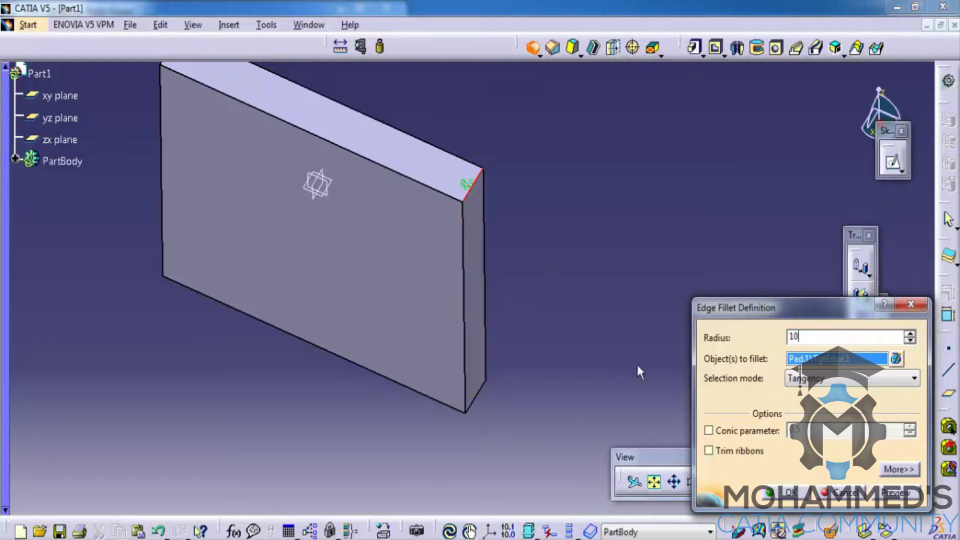
click(907, 494)
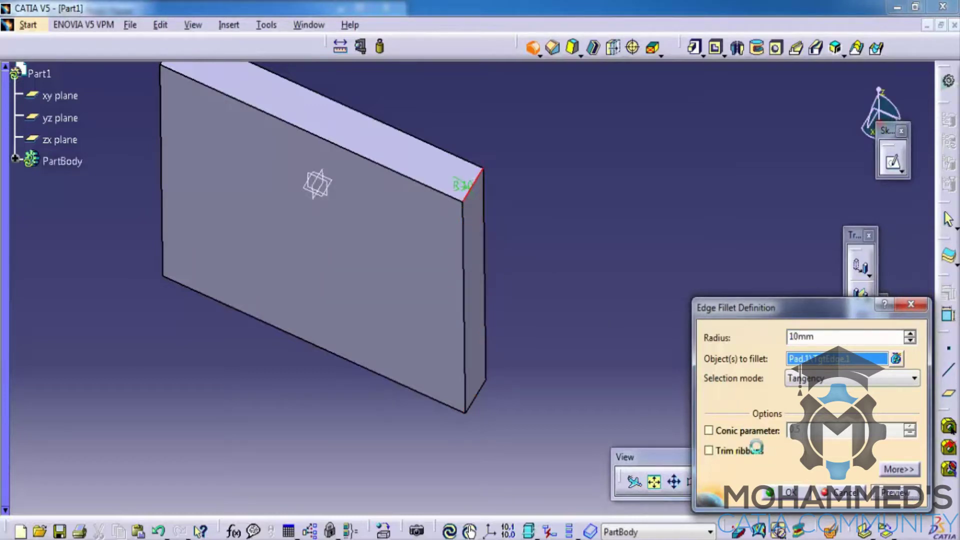
click(788, 492)
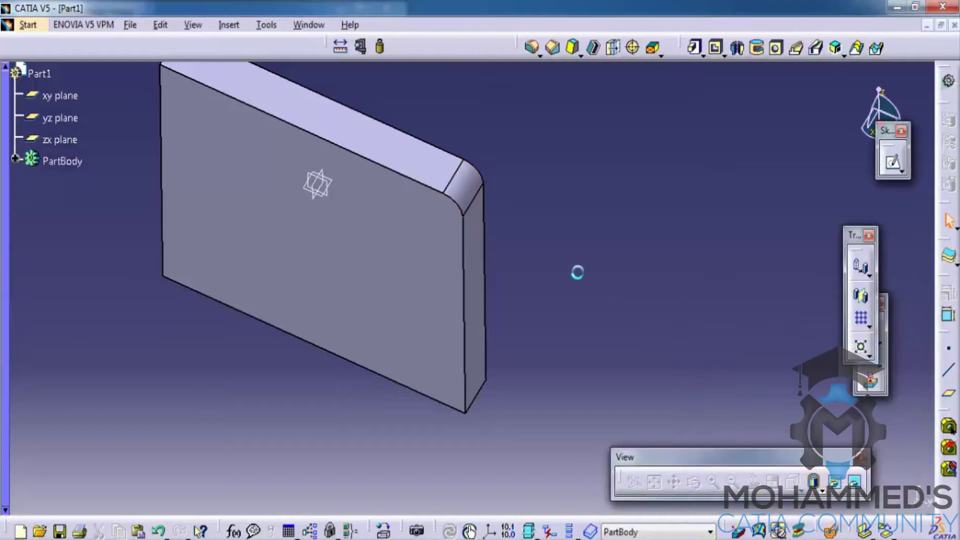
Step: Measure the radius of the filleted corner's arc edge without keeping the measurement
middle_drag(440, 233, 465, 223)
click(579, 249)
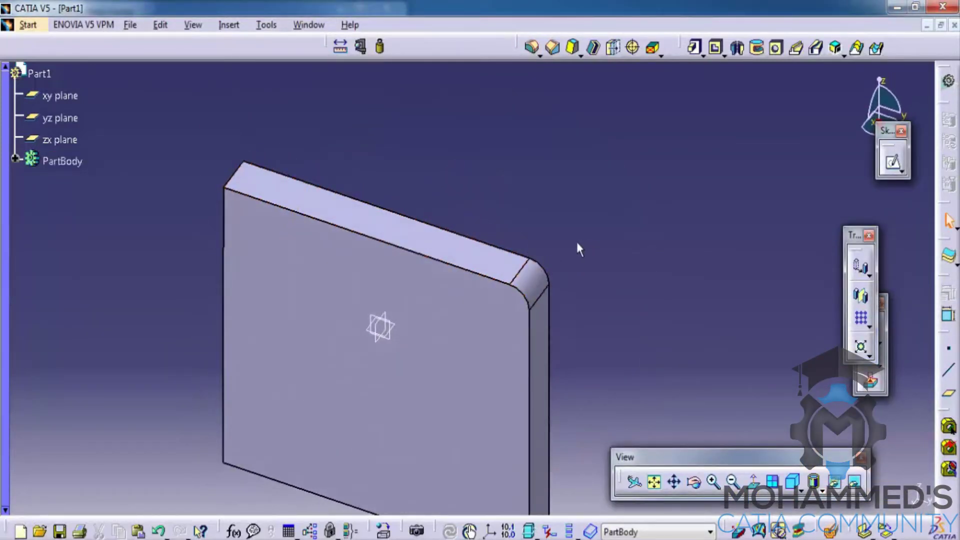
click(360, 47)
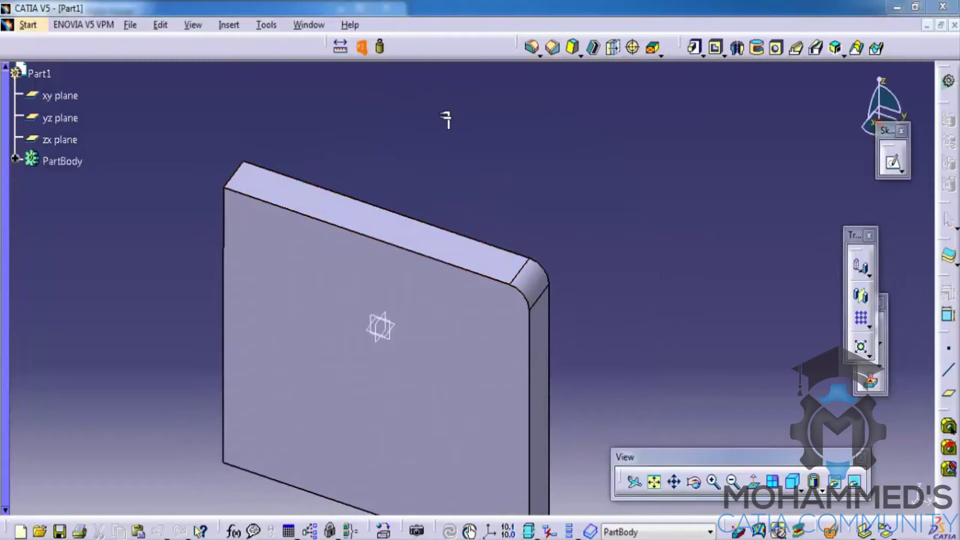
click(549, 277)
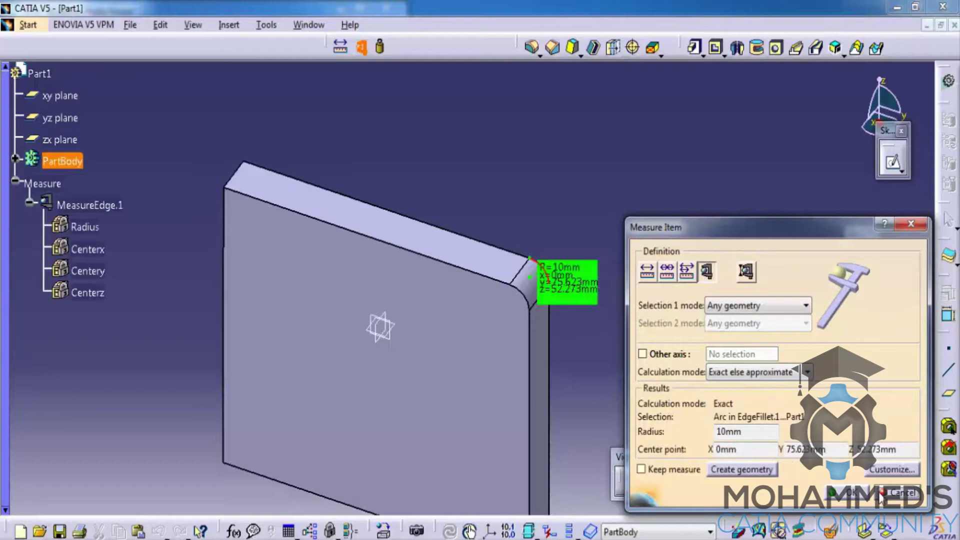
click(902, 492)
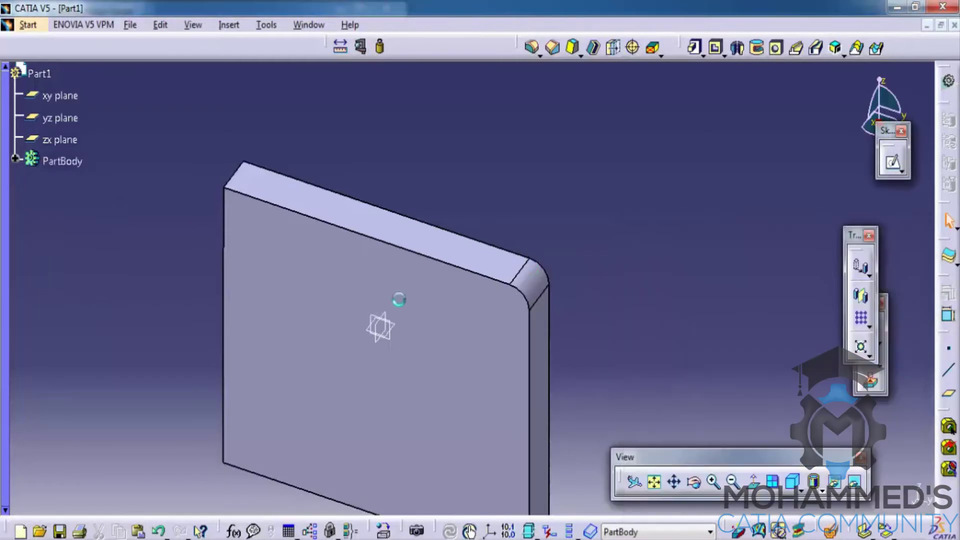
Step: Set up a chamfer on the short thickness edge at the other upper corner, using the Length1/Length2 mode
middle_drag(396, 300, 482, 300)
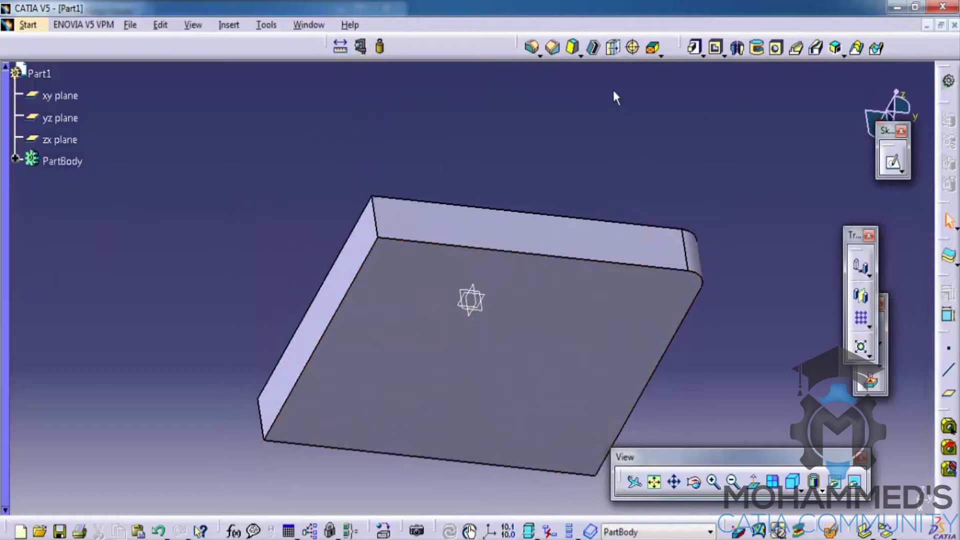
drag(520, 49, 525, 116)
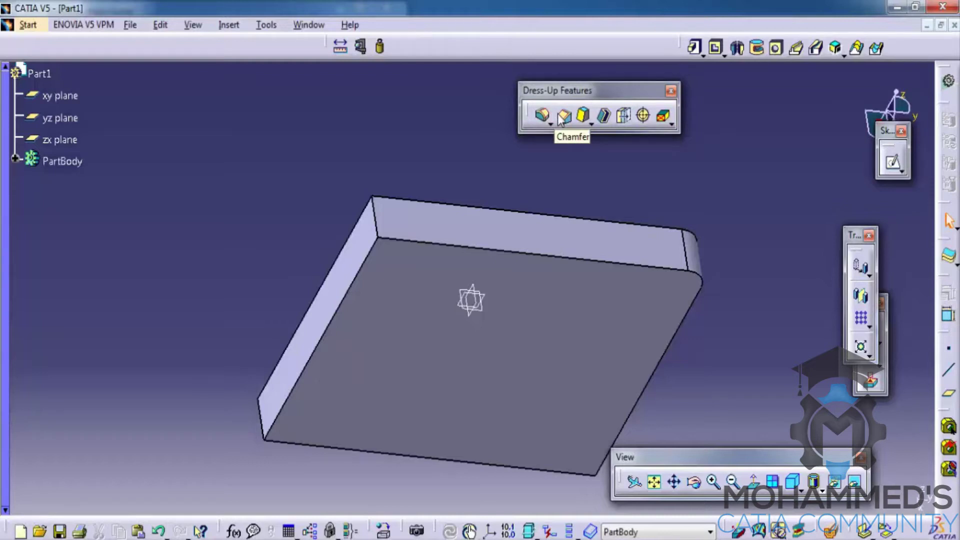
click(563, 117)
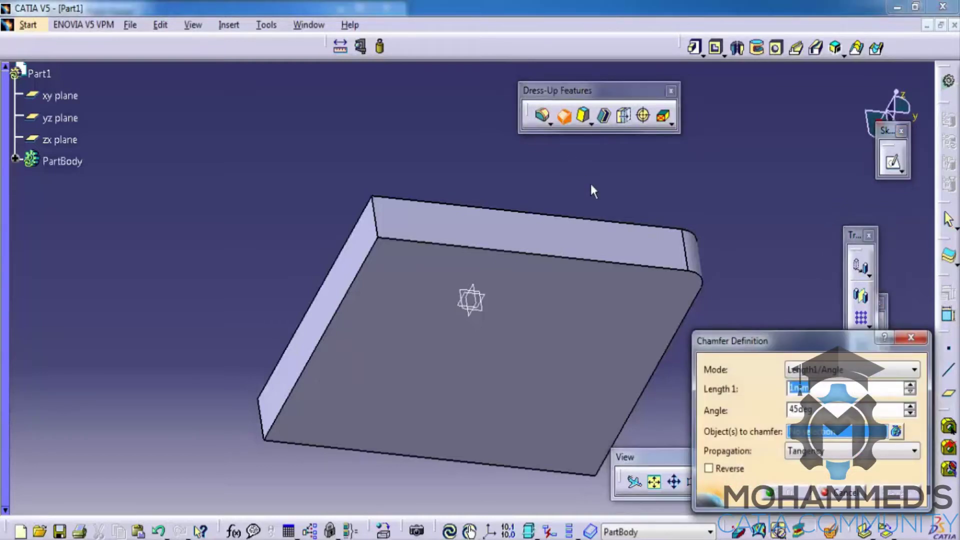
click(375, 215)
middle_drag(449, 220, 425, 226)
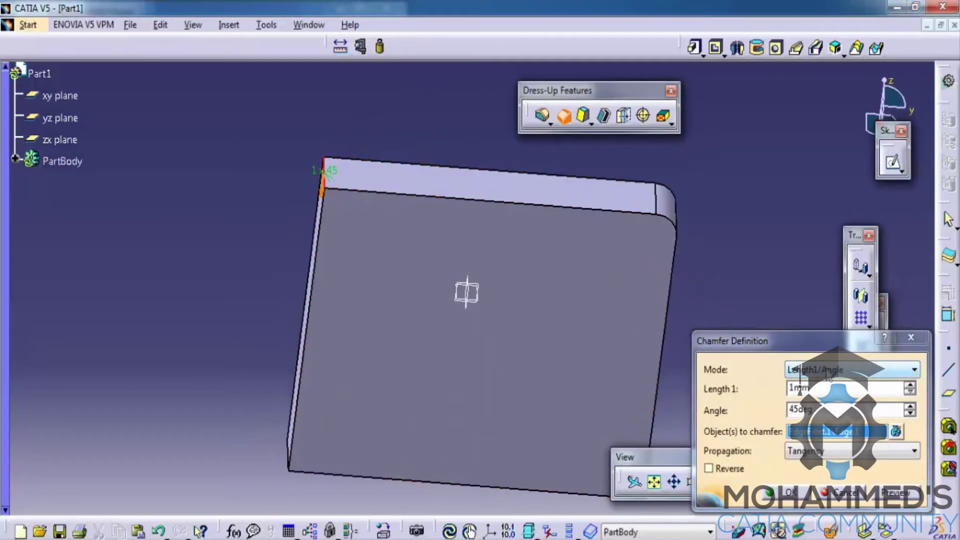
click(827, 370)
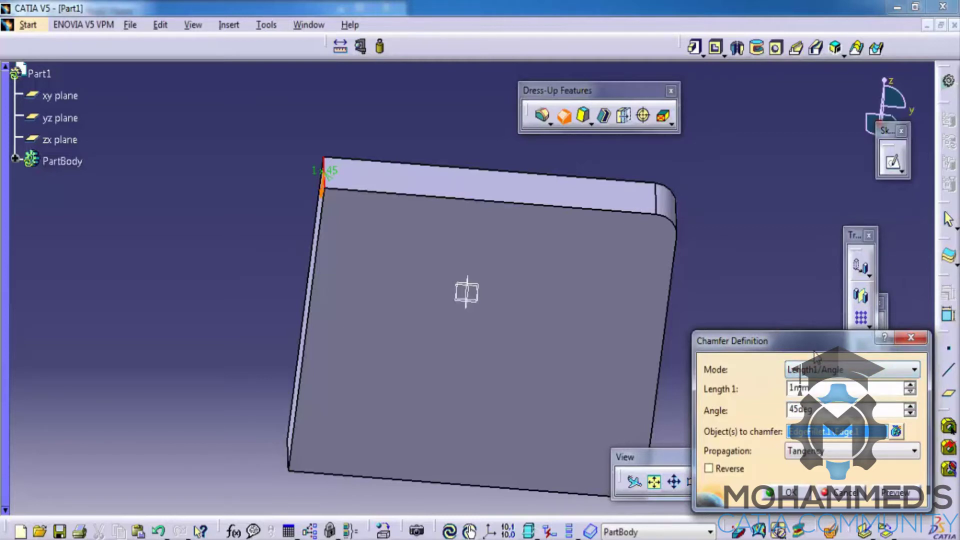
click(819, 396)
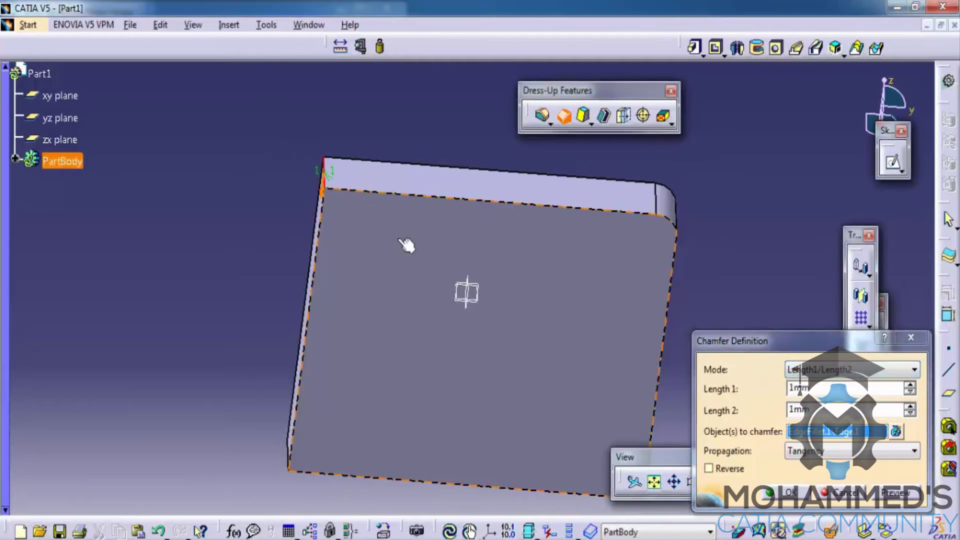
Step: Set the chamfer's Length 1 to 15 mm and Length 2 to 5 mm, and reverse its direction
middle_drag(403, 242, 636, 228)
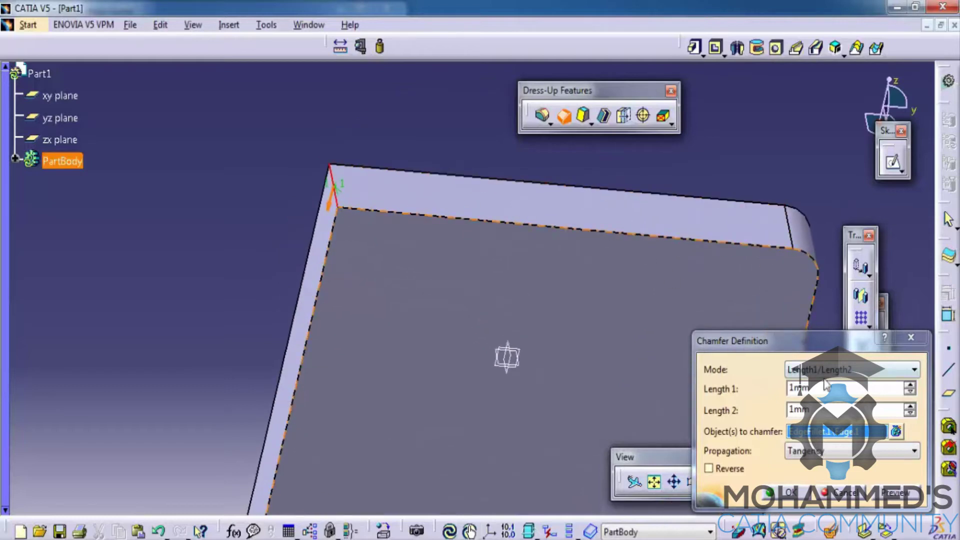
click(752, 372)
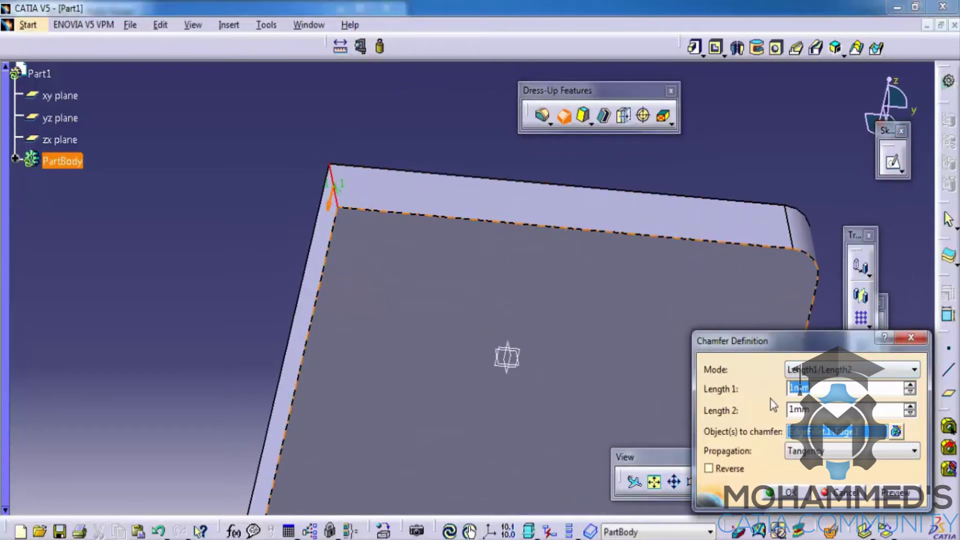
text(15)
click(898, 494)
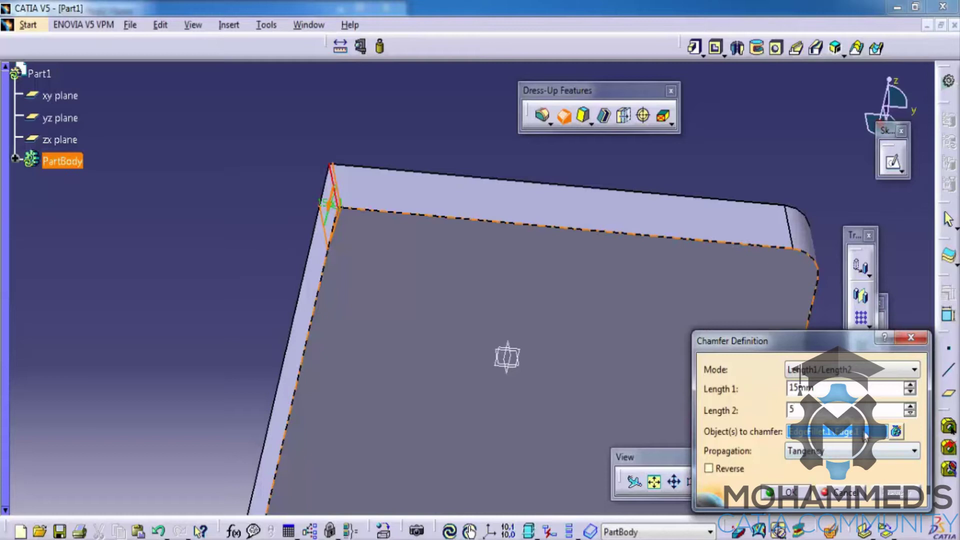
click(835, 392)
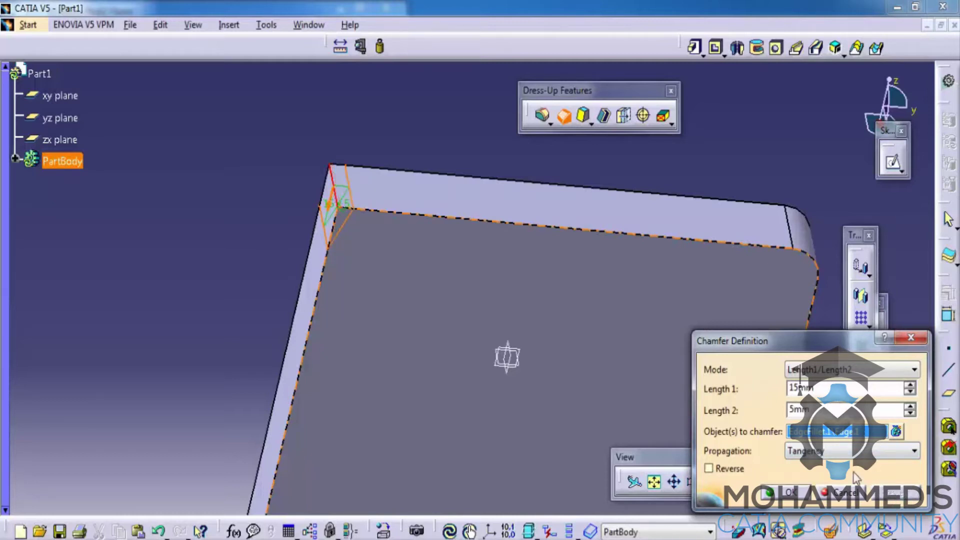
click(736, 472)
click(897, 497)
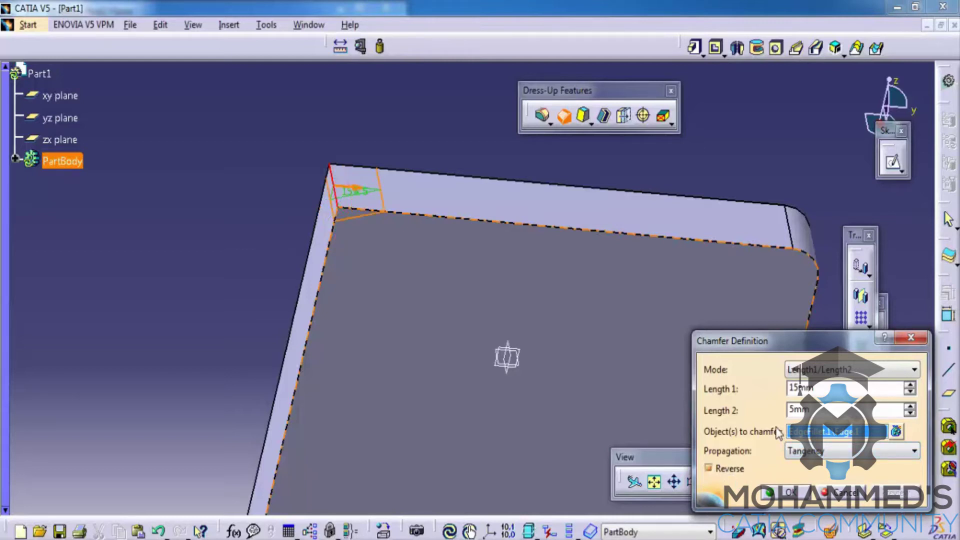
Step: Switch the chamfer to the Length1/Angle mode and set its angle to 60 degrees
click(800, 370)
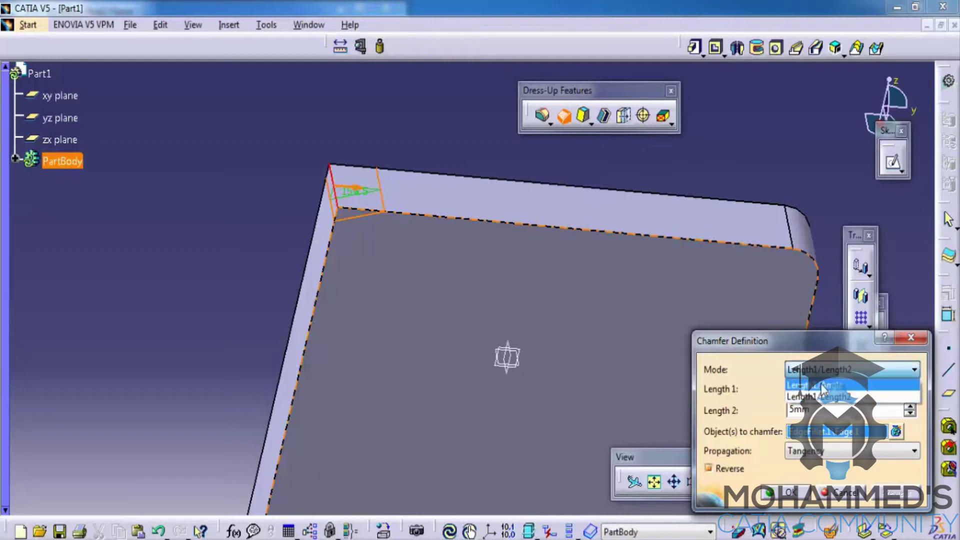
click(820, 387)
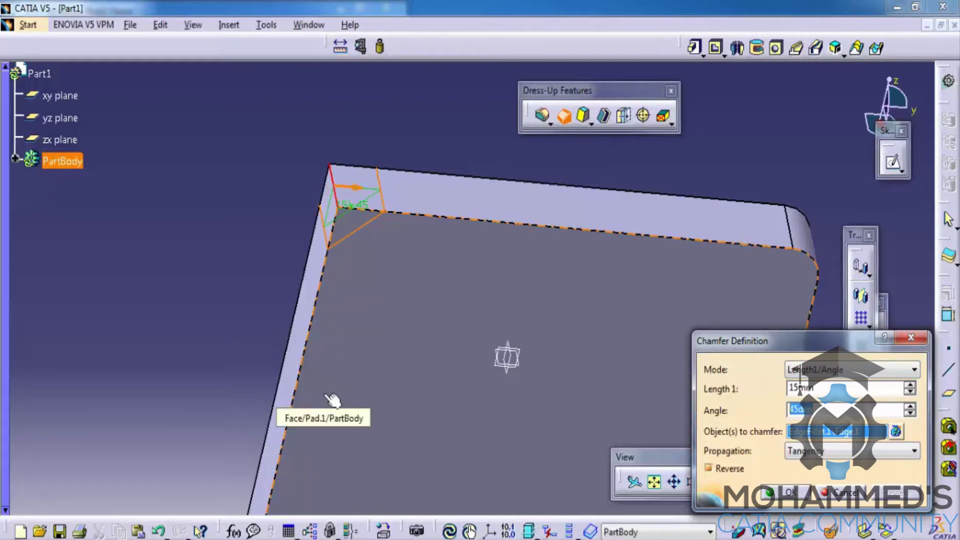
text(60)
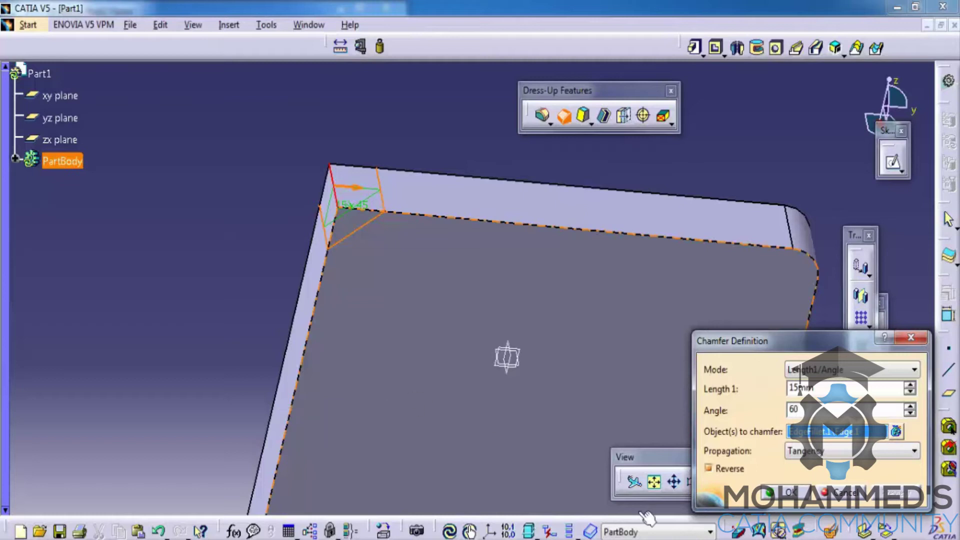
click(843, 390)
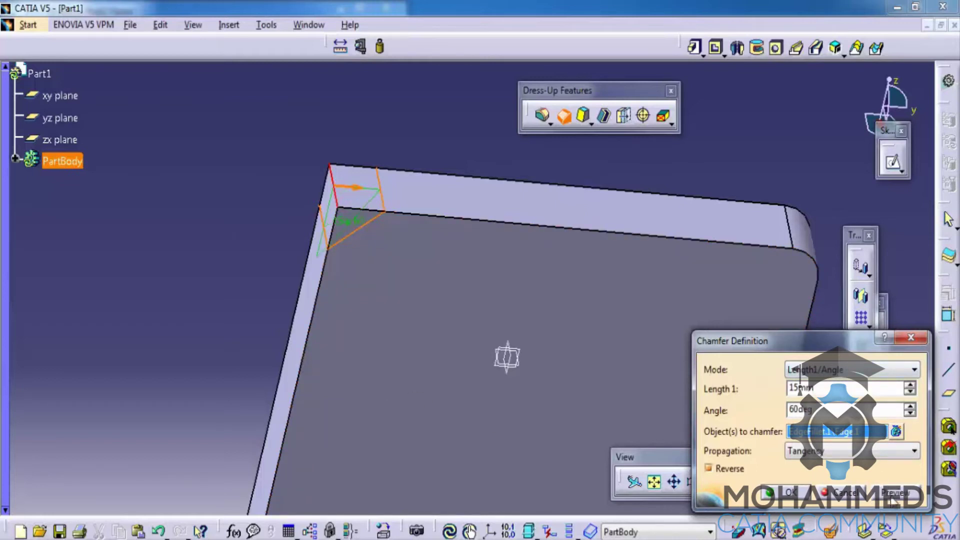
Step: Turn off the chamfer's reversed direction and create the 15 mm by 60-degree chamfer on the plate's corner edge
middle_drag(439, 249, 411, 141)
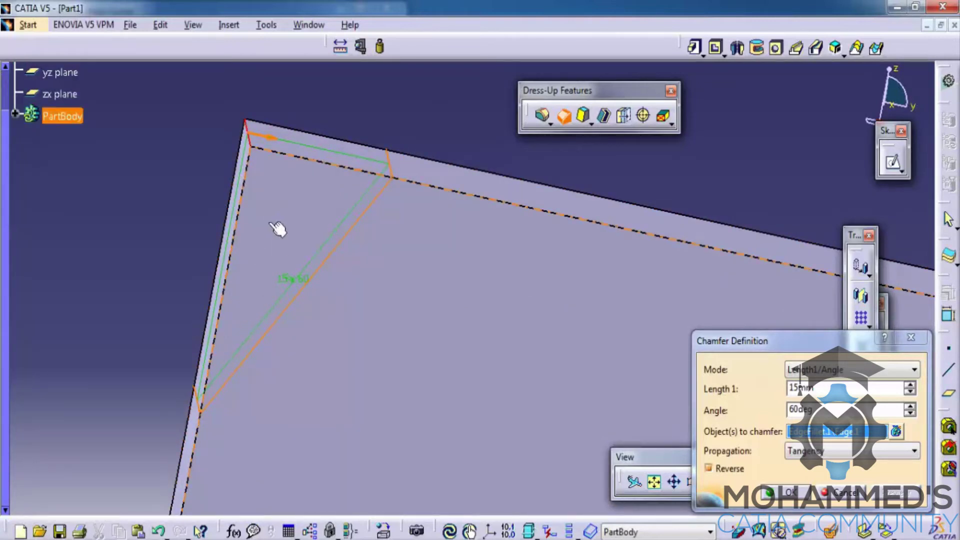
middle_drag(353, 208, 395, 345)
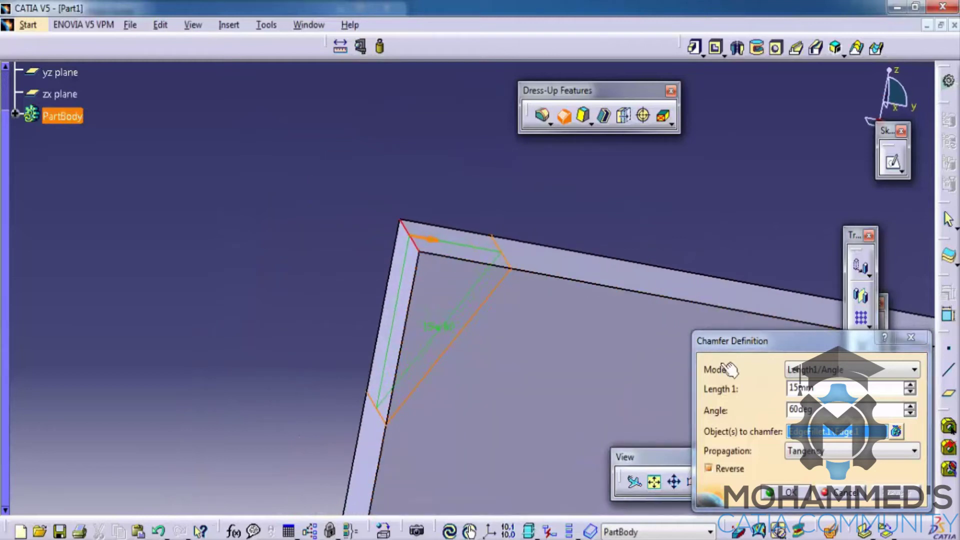
click(719, 468)
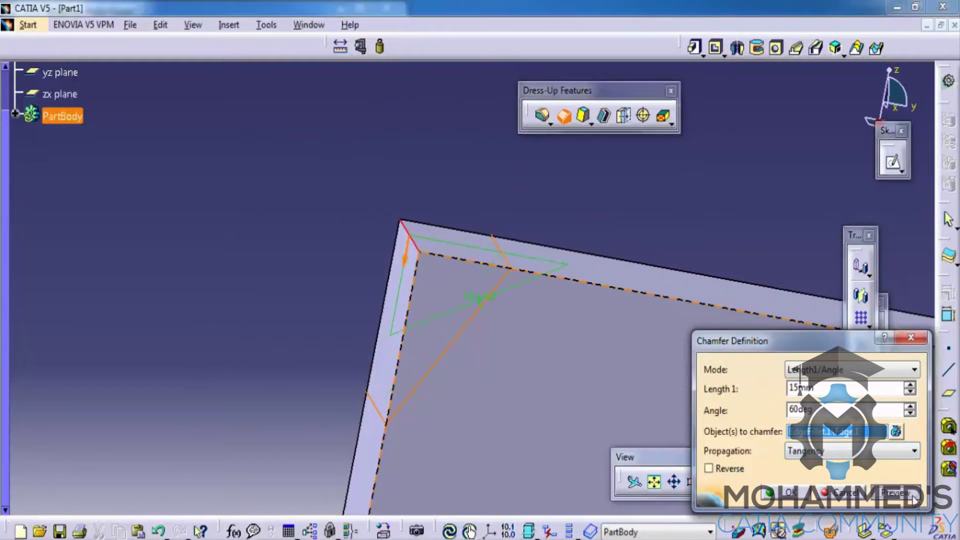
middle_drag(529, 294, 806, 505)
click(790, 493)
Step: Shell the plate with a 3 mm default inside thickness, removing the large flat face that meets the chamfer and fillet
middle_drag(504, 371, 452, 68)
click(603, 115)
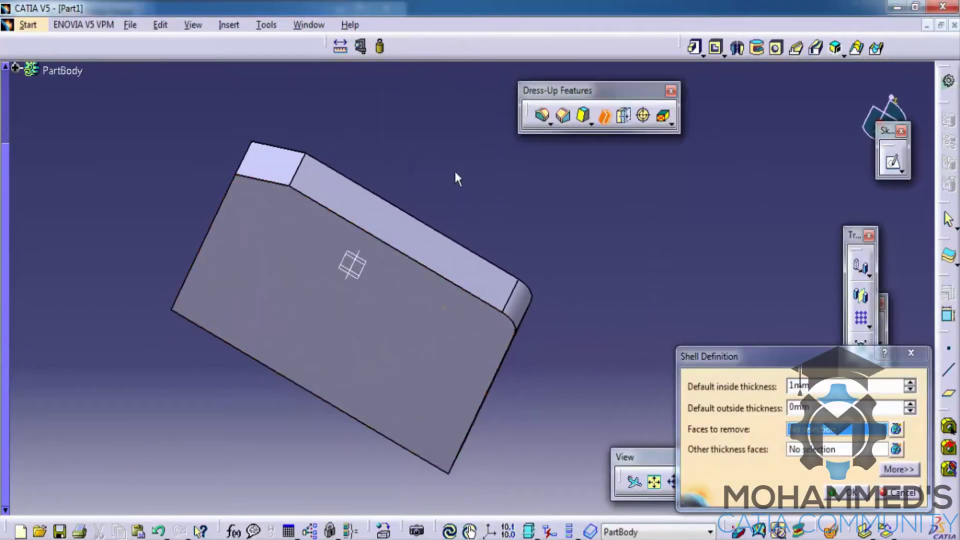
click(285, 260)
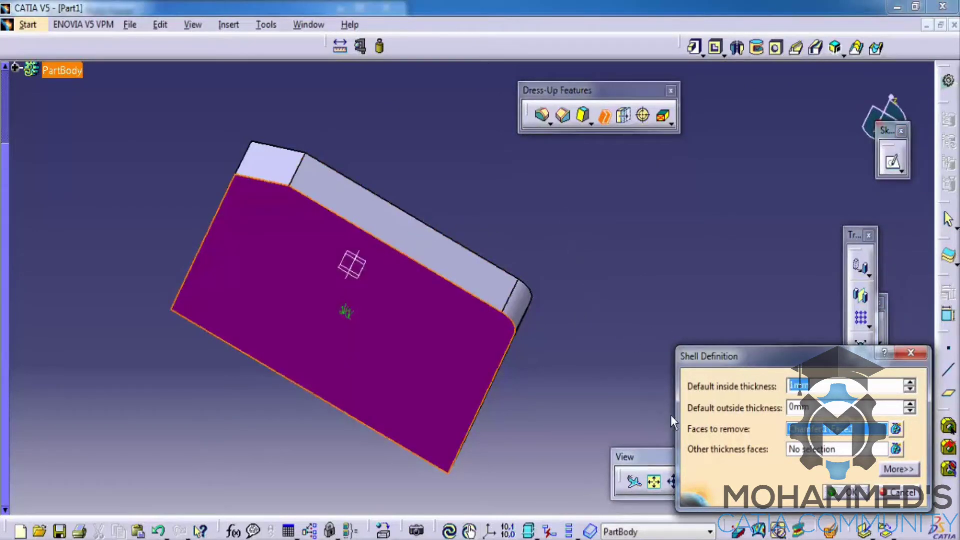
text(3)
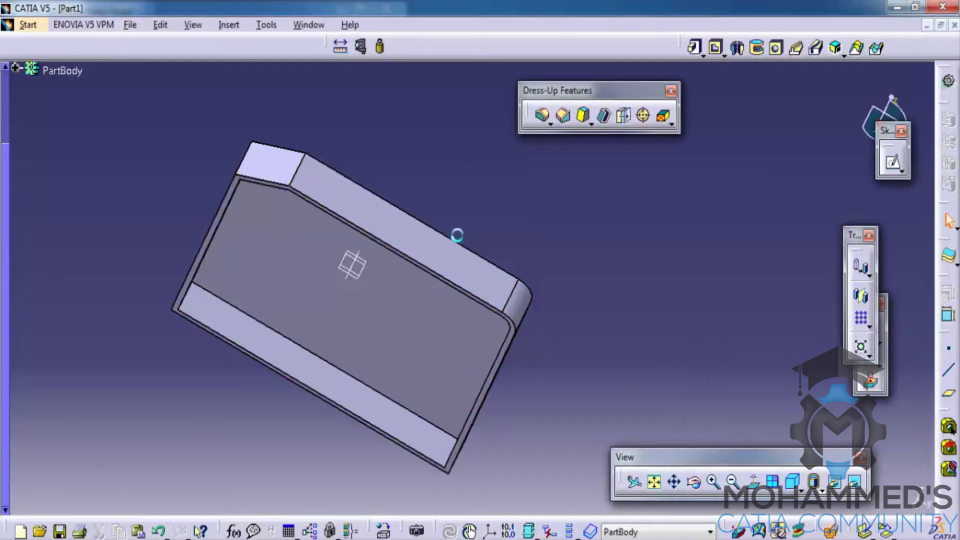
Step: Measure the thickness of the shelled plate's side wall near the chamfered corner without keeping the measurement
middle_drag(342, 315, 372, 218)
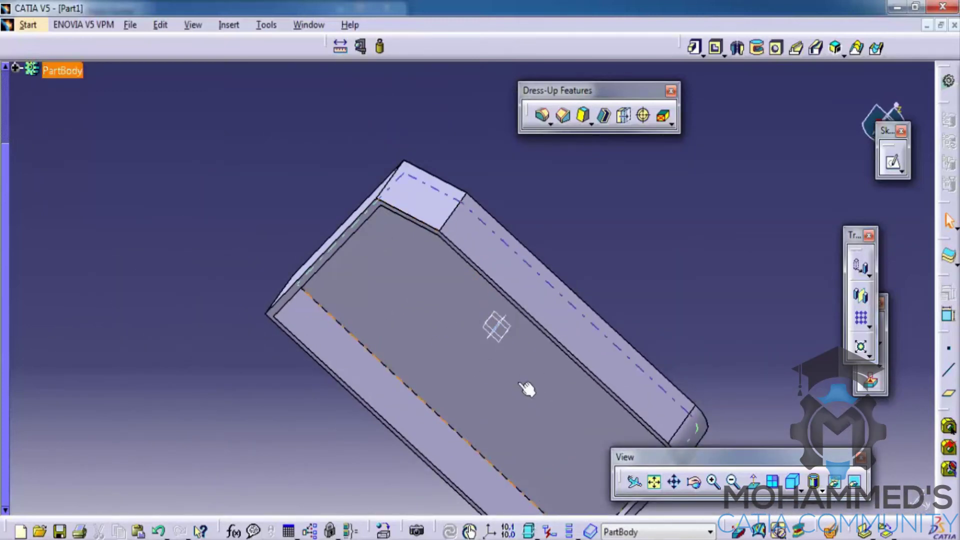
middle_drag(525, 388, 384, 288)
middle_drag(171, 180, 322, 290)
middle_drag(306, 251, 337, 179)
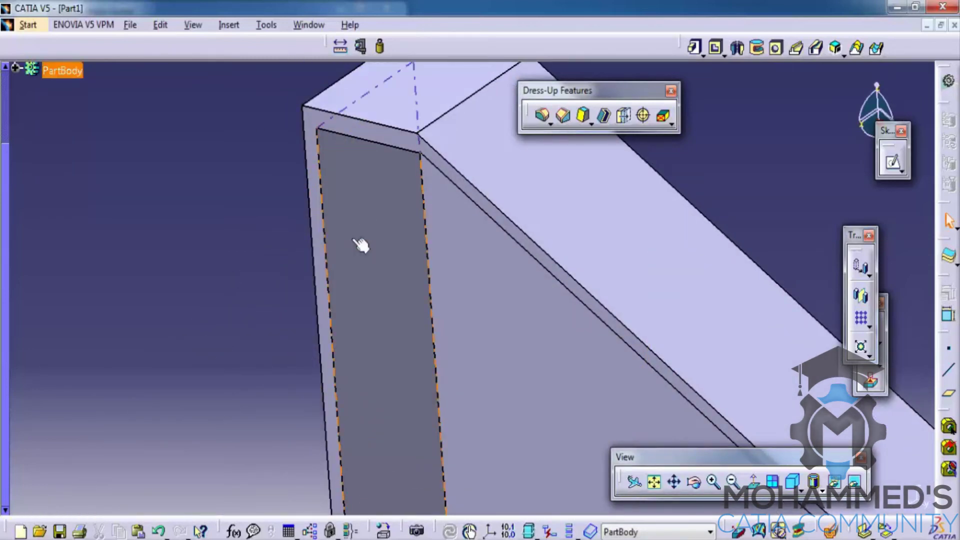
middle_drag(365, 246, 231, 217)
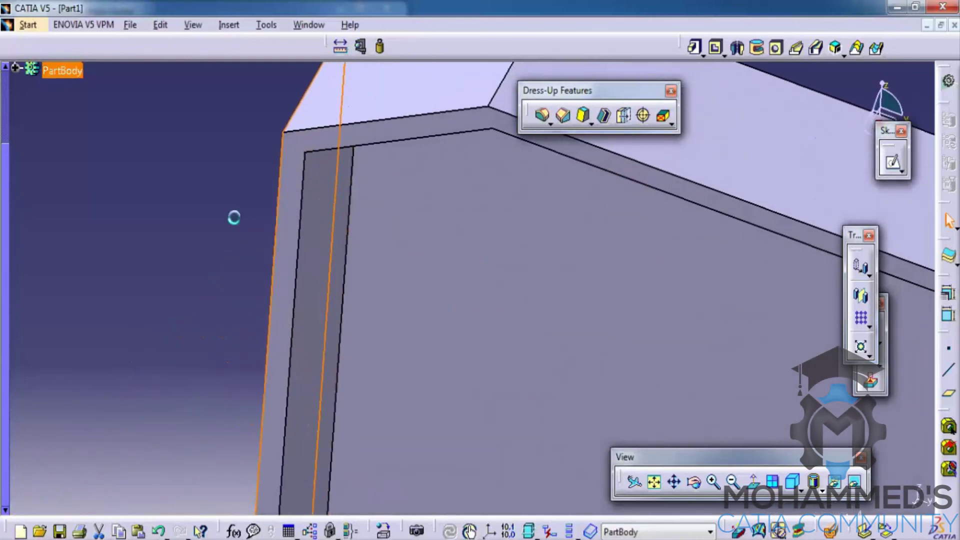
click(340, 46)
middle_drag(332, 205, 465, 268)
click(465, 268)
click(306, 251)
middle_drag(307, 251, 407, 261)
middle_drag(428, 184, 430, 275)
click(910, 497)
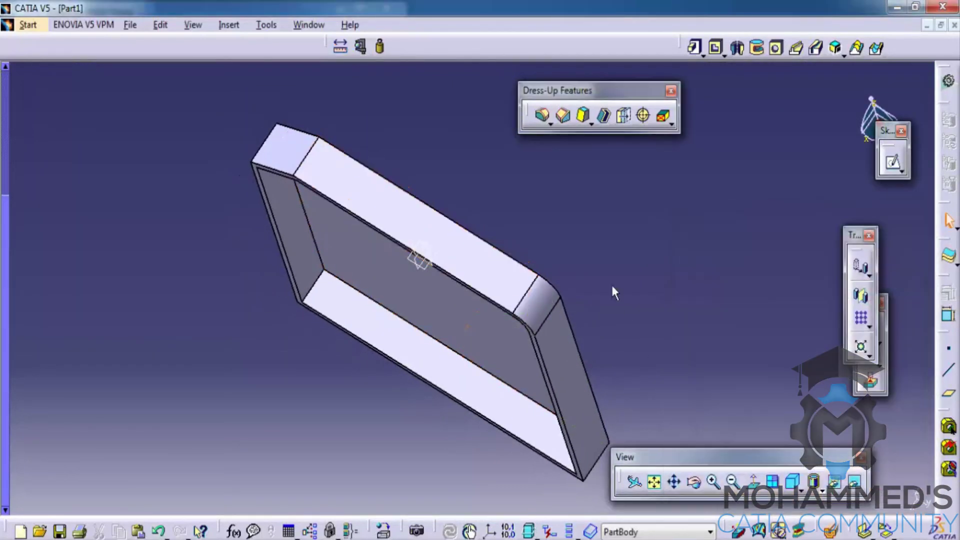
middle_drag(475, 246, 551, 214)
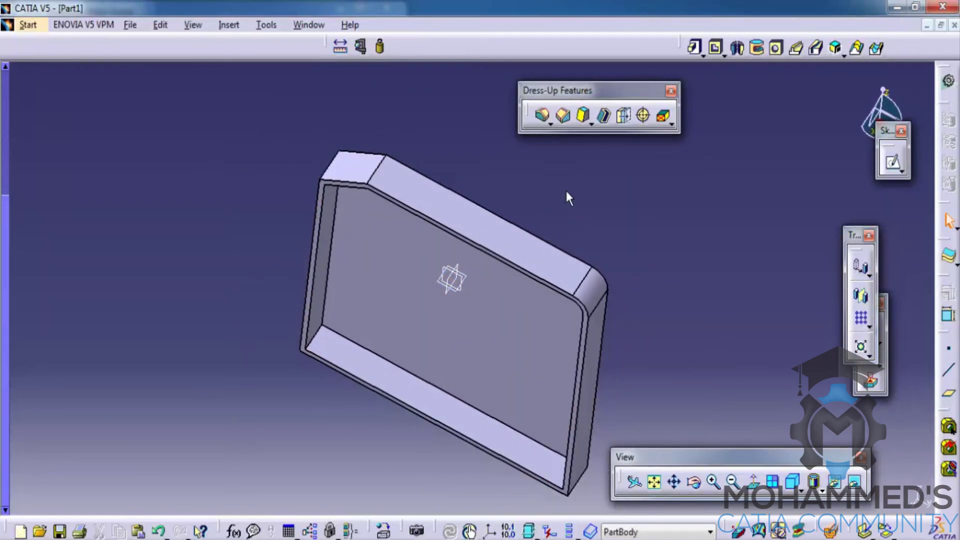